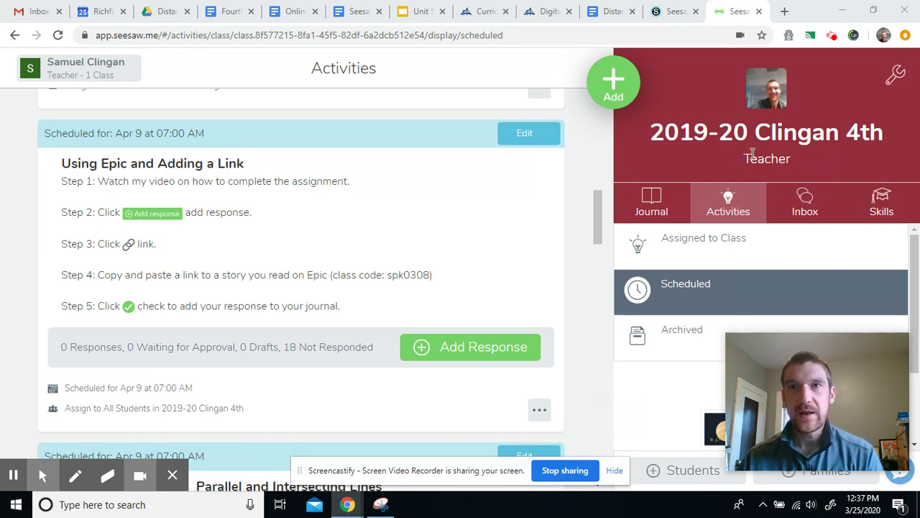
# Step: Search Google for 'epic' in a new tab and go to the 'Home | Epic!' result
pyautogui.click(783, 11)
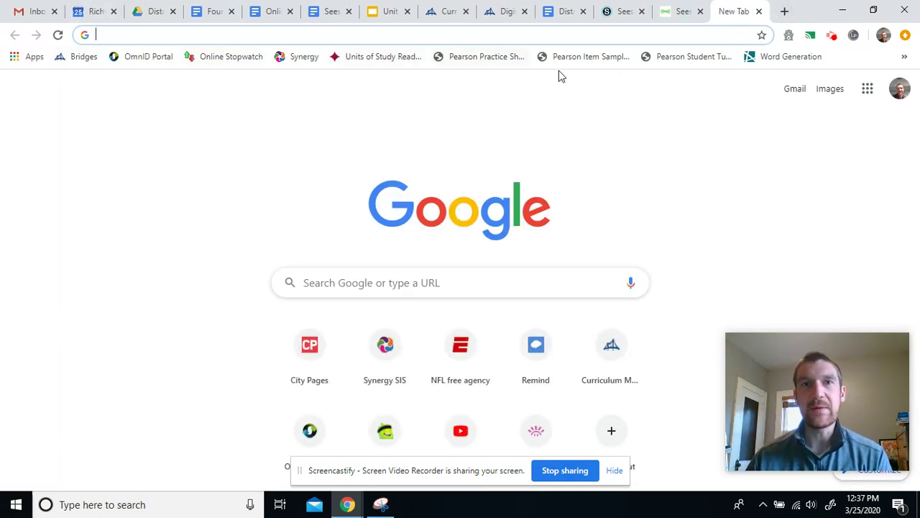
pyautogui.click(343, 288)
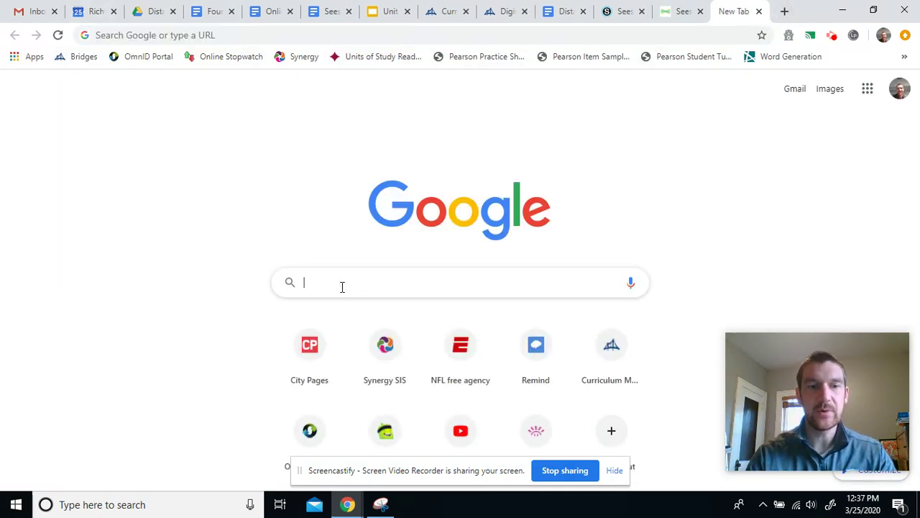
pyautogui.write('epic')
pyautogui.press('Return')
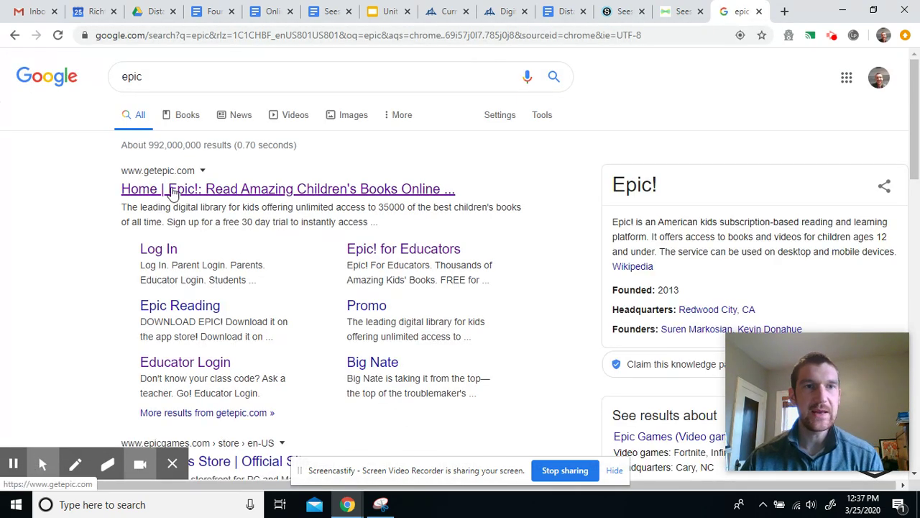
pyautogui.click(202, 195)
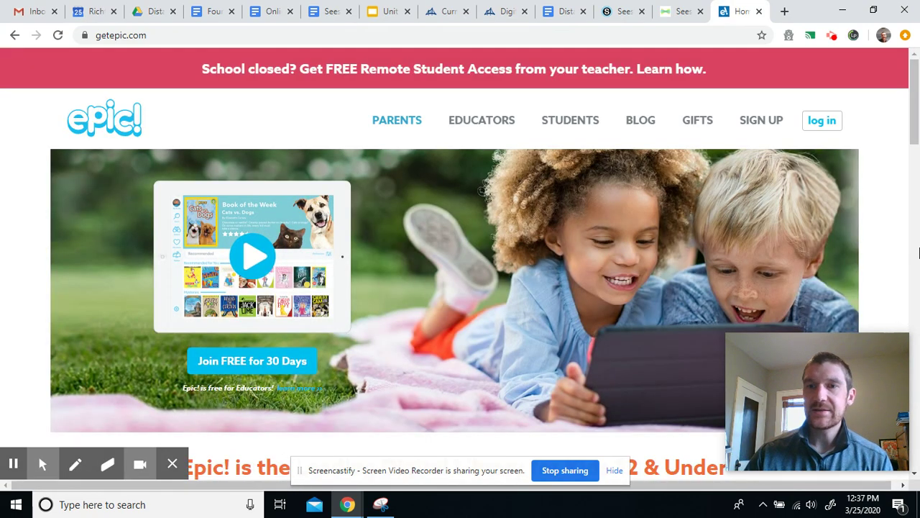
# Step: Log in to Epic! through Students & Educators by entering the class code
pyautogui.click(816, 124)
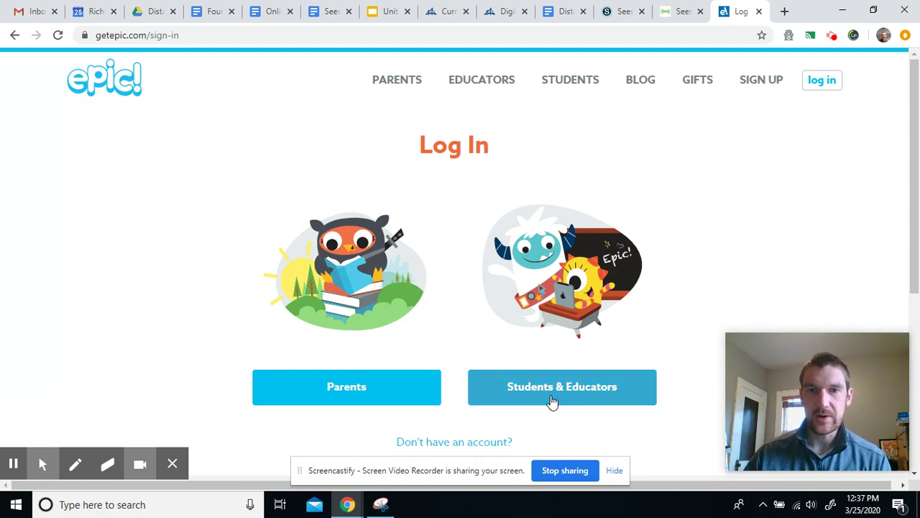
pyautogui.click(545, 396)
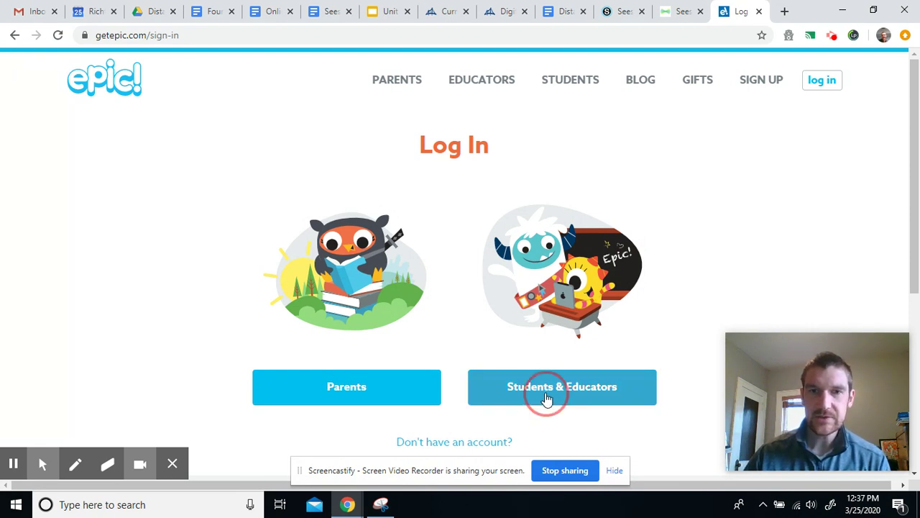
pyautogui.click(213, 203)
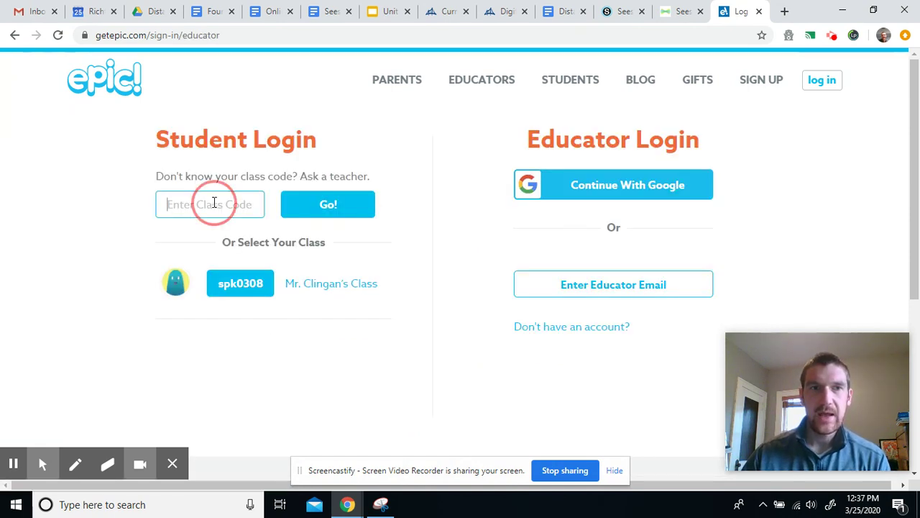
pyautogui.click(220, 294)
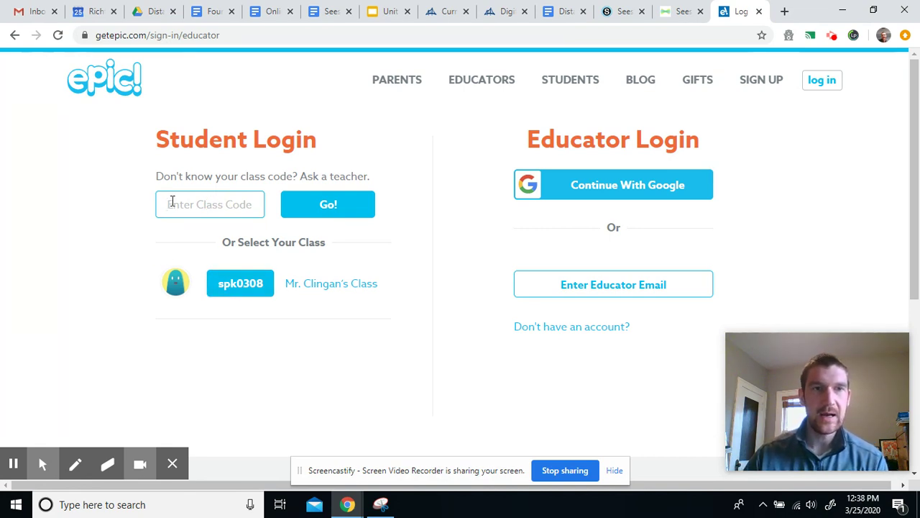
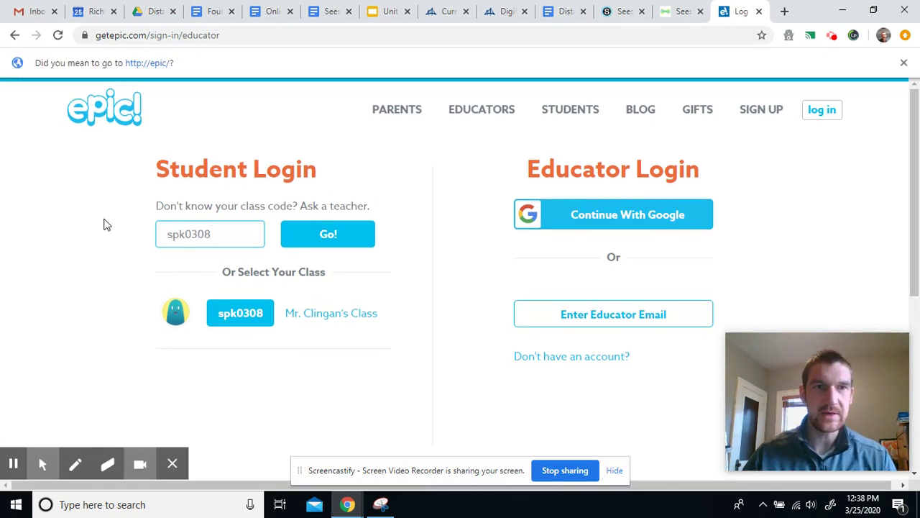
pyautogui.click(305, 243)
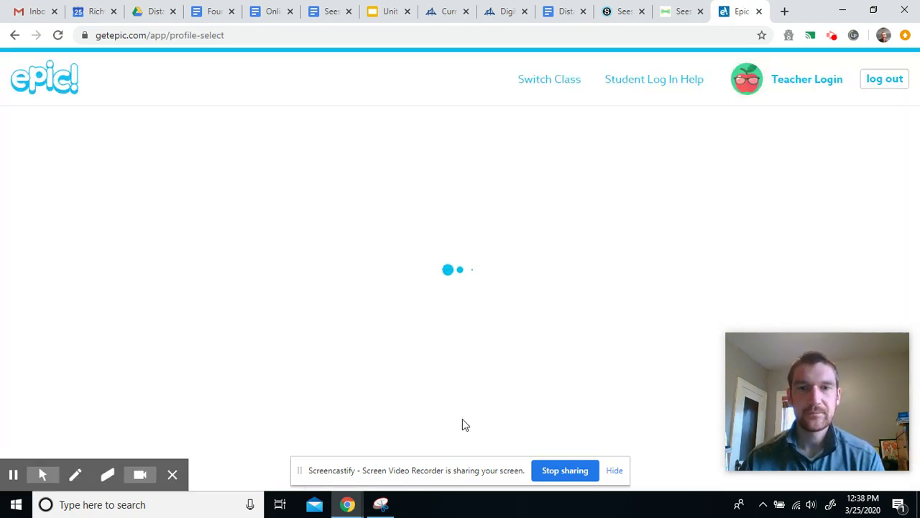
# Step: Pick the teacher's profile on the profile-select page to enter the Epic! library
pyautogui.click(613, 472)
pyautogui.scroll(-3, 563, 296)
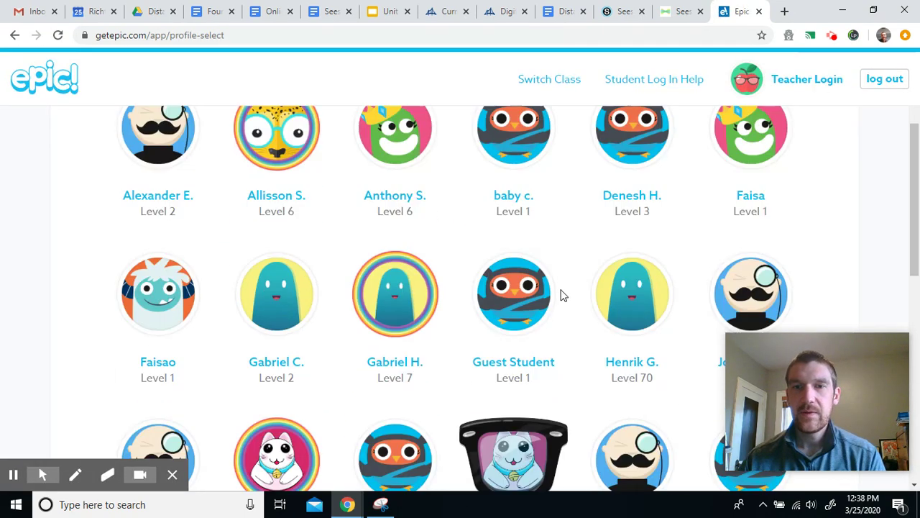
pyautogui.scroll(-5, 563, 295)
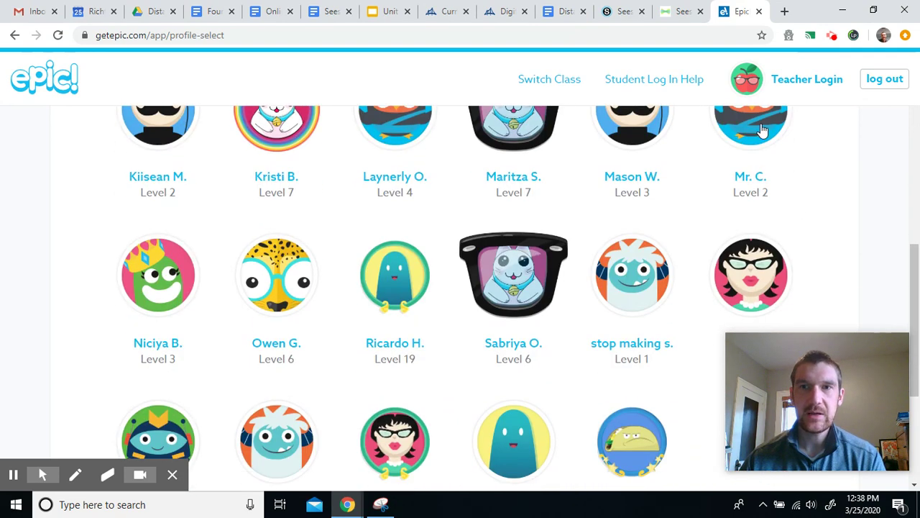
pyautogui.scroll(2, 741, 237)
pyautogui.click(748, 251)
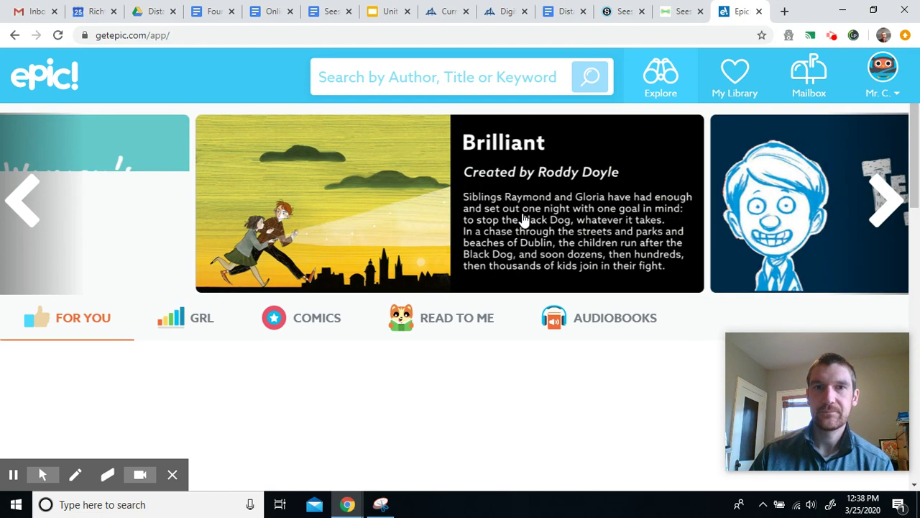
# Step: Open the 'Search by Author, Title or Keyword' book search page
pyautogui.scroll(-3, 431, 314)
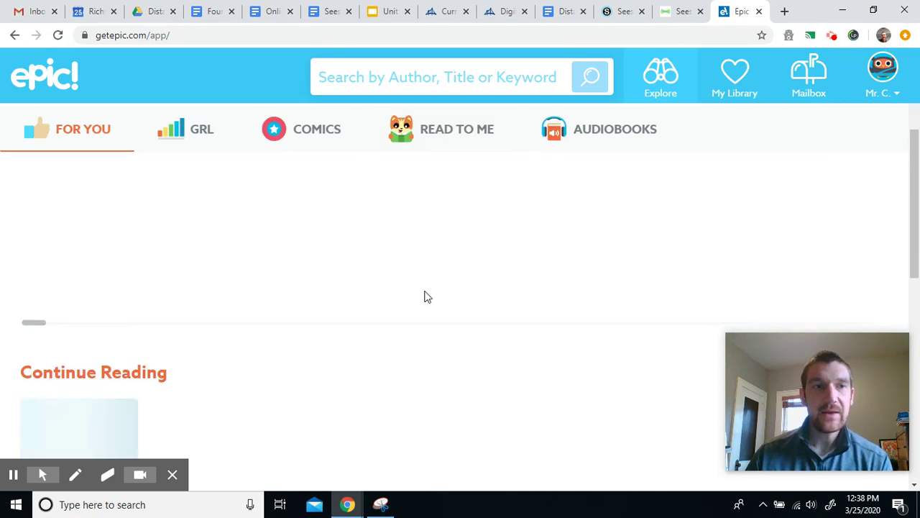
pyautogui.scroll(2, 402, 287)
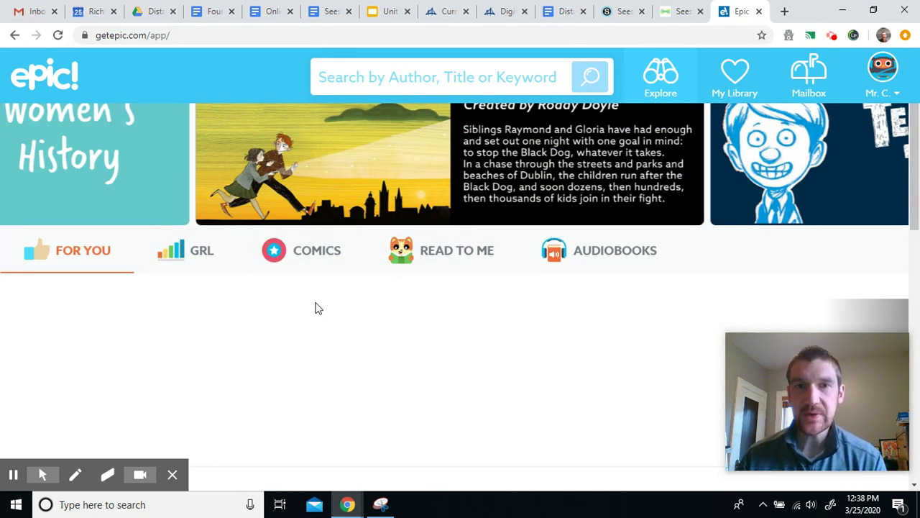
pyautogui.scroll(1, 319, 308)
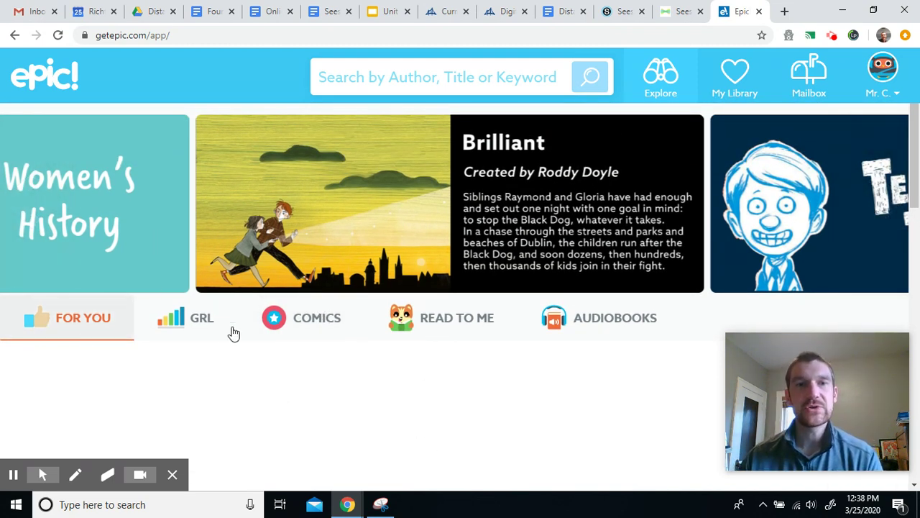
pyautogui.click(410, 79)
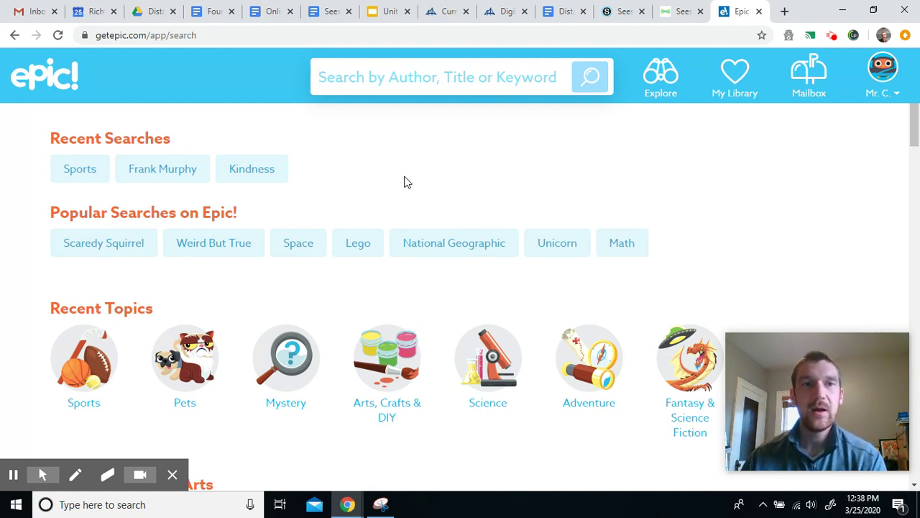
# Step: Search Epic! for author 'frank murphy' and open 'A Boy Like You' in the reader
pyautogui.click(331, 73)
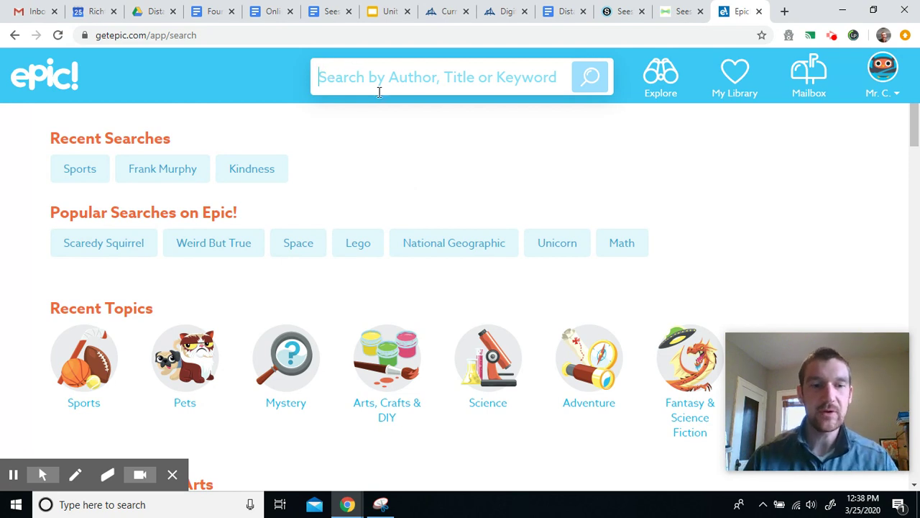
pyautogui.write('frank mur')
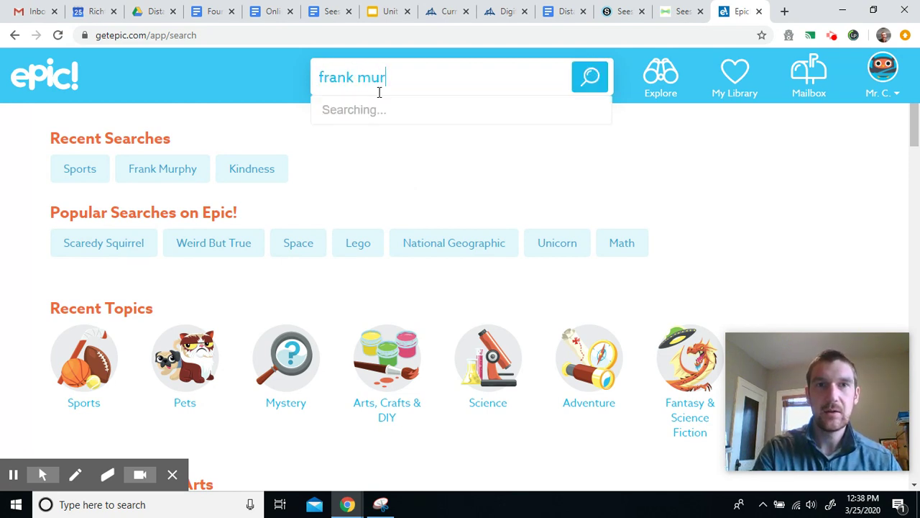
pyautogui.write('phy')
pyautogui.press('Return')
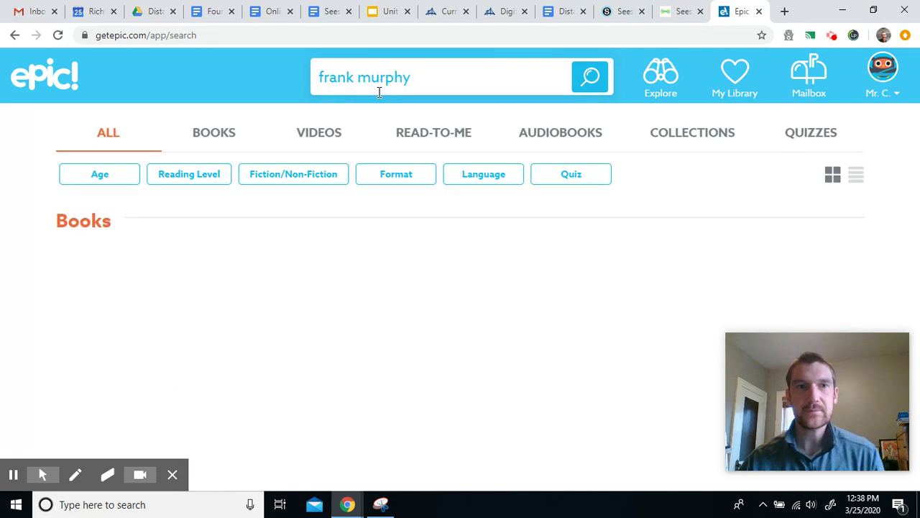
pyautogui.scroll(-2, 331, 148)
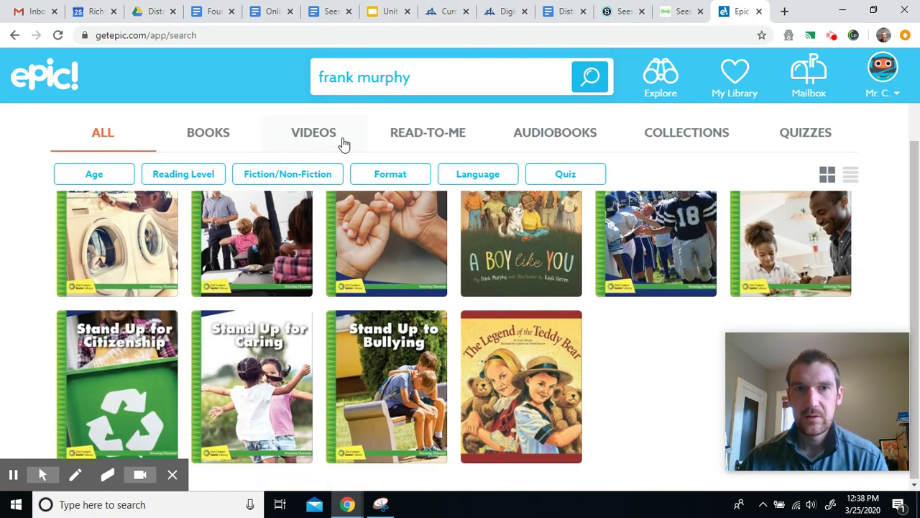
pyautogui.scroll(2, 344, 144)
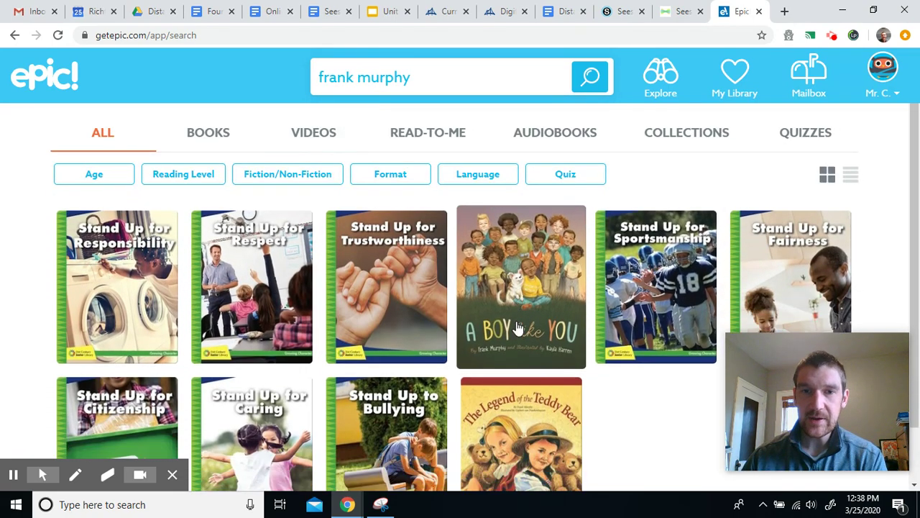
pyautogui.scroll(-1, 517, 328)
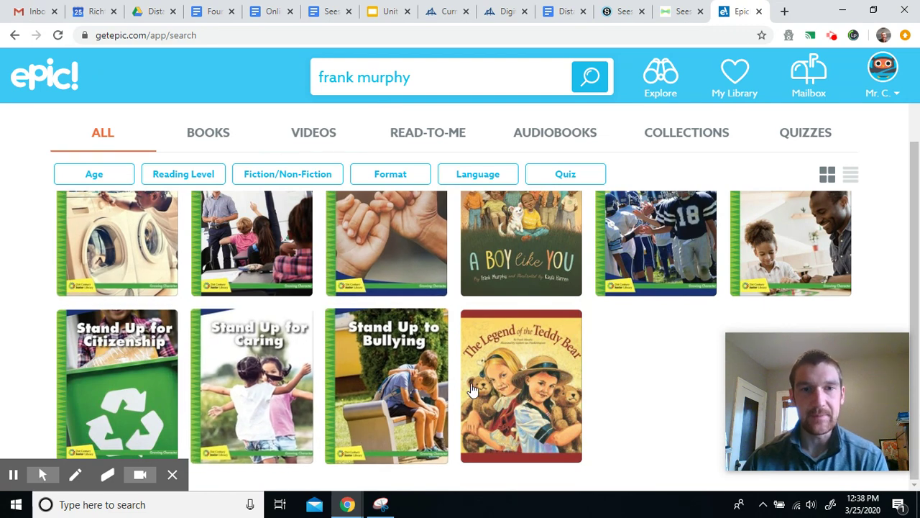
pyautogui.scroll(2, 504, 402)
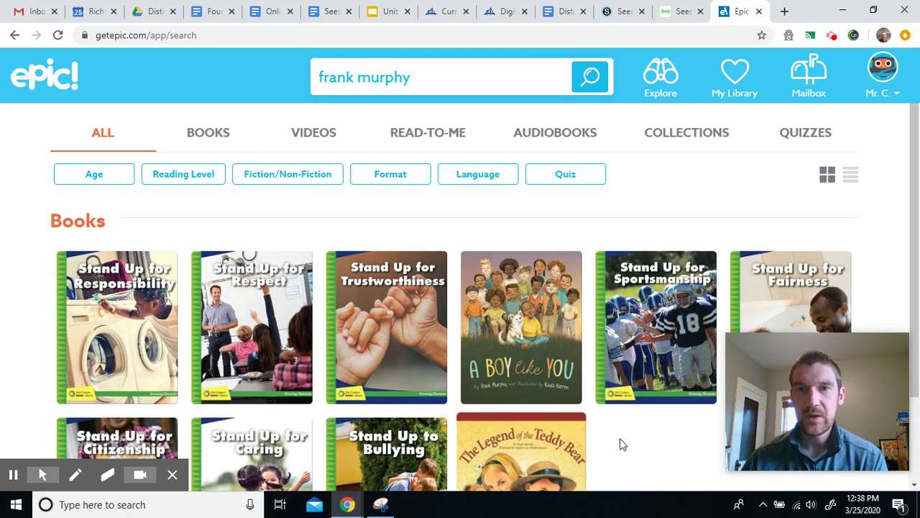
pyautogui.click(525, 319)
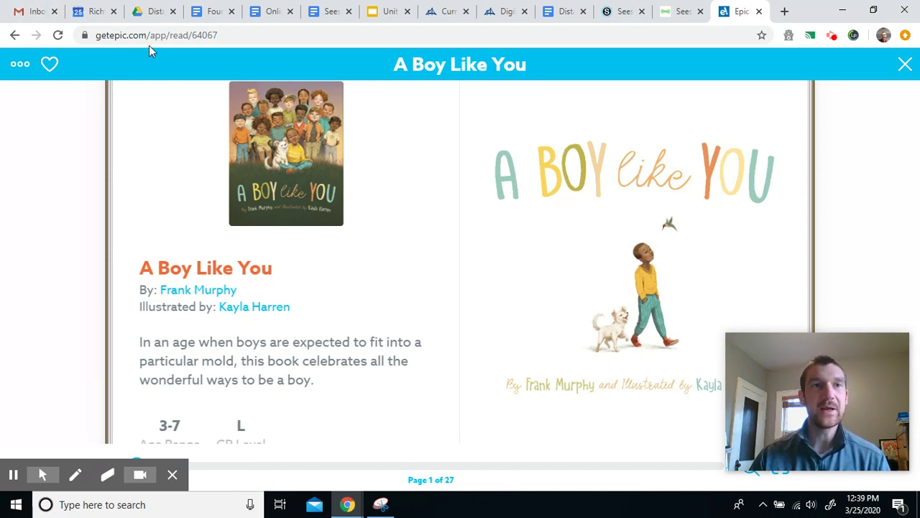
pyautogui.click(678, 10)
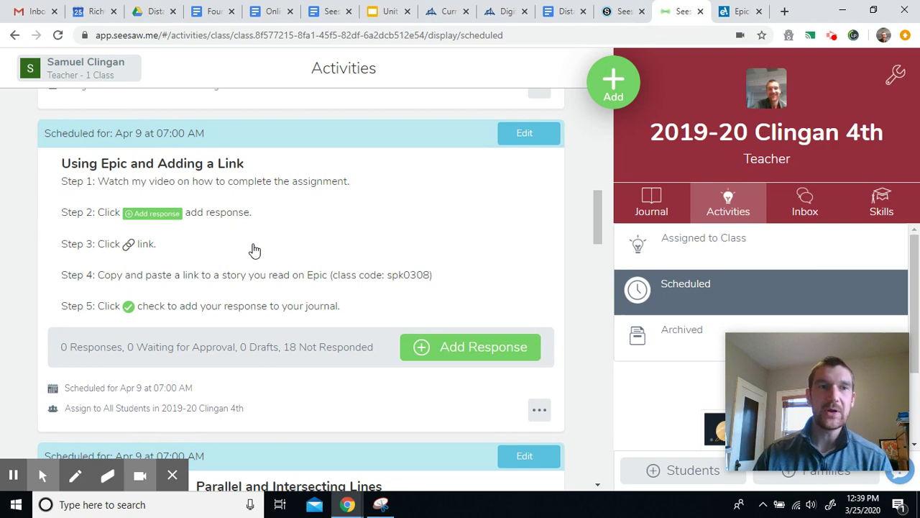
# Step: Start a Link response to 'Using Epic and Adding a Link', then return to the Epic book tab
pyautogui.click(464, 349)
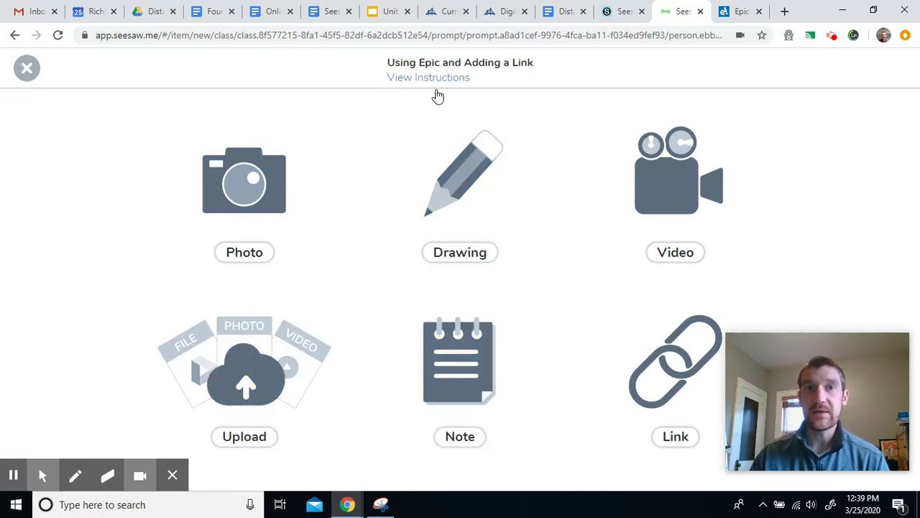
pyautogui.click(412, 80)
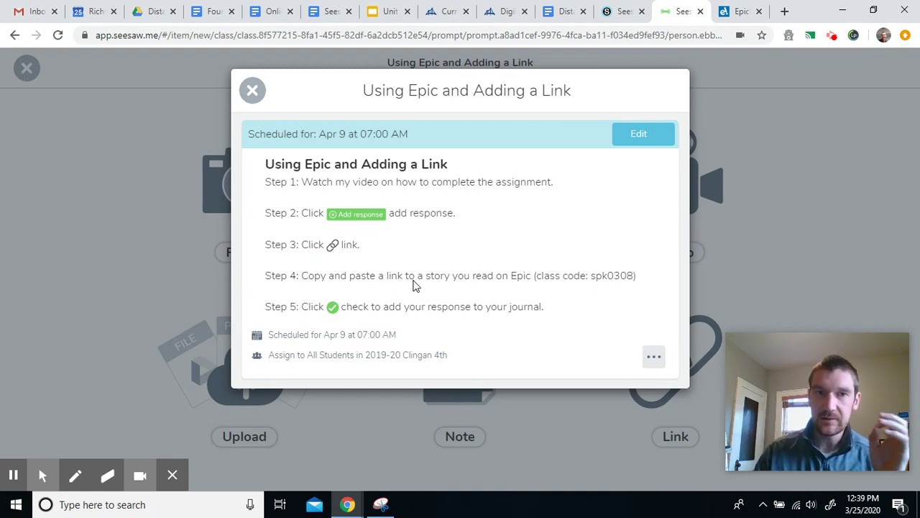
pyautogui.click(258, 101)
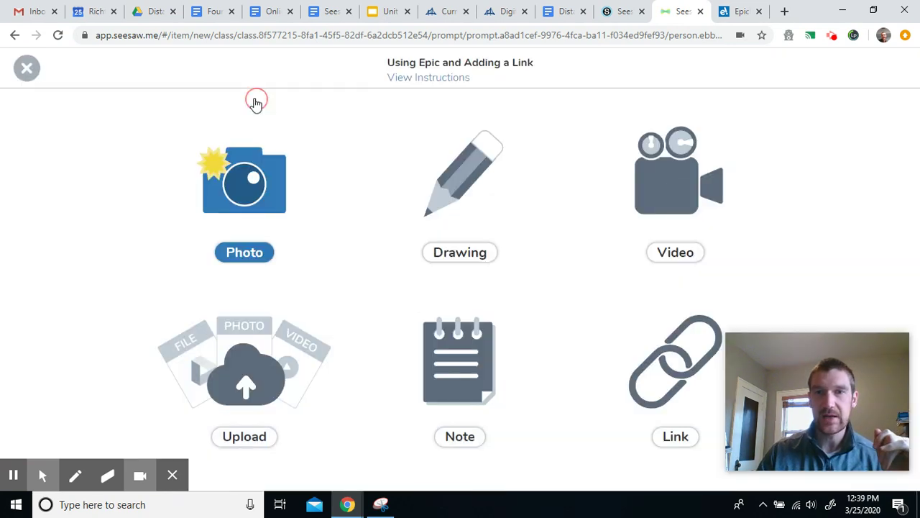
pyautogui.click(638, 367)
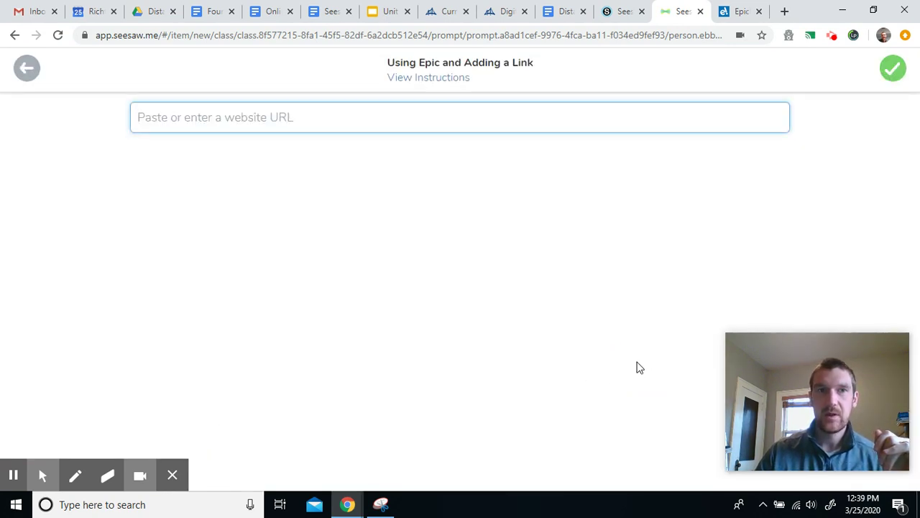
pyautogui.click(733, 16)
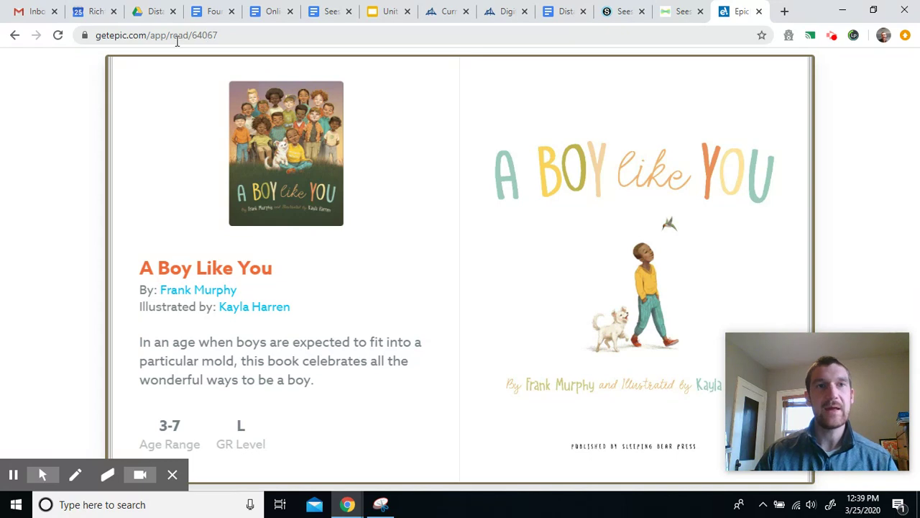
pyautogui.click(177, 42)
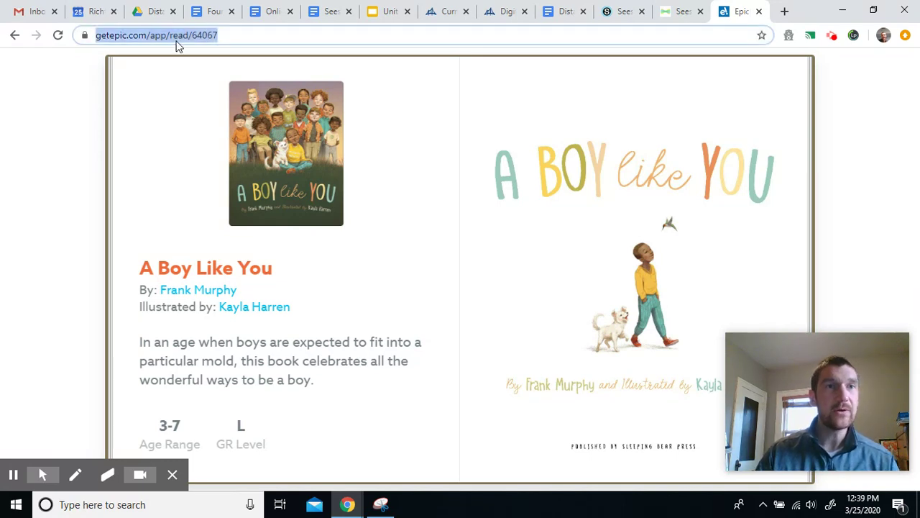
# Step: Copy the book's full address getepic.com/app/read/64067 from the address bar
pyautogui.click(227, 41)
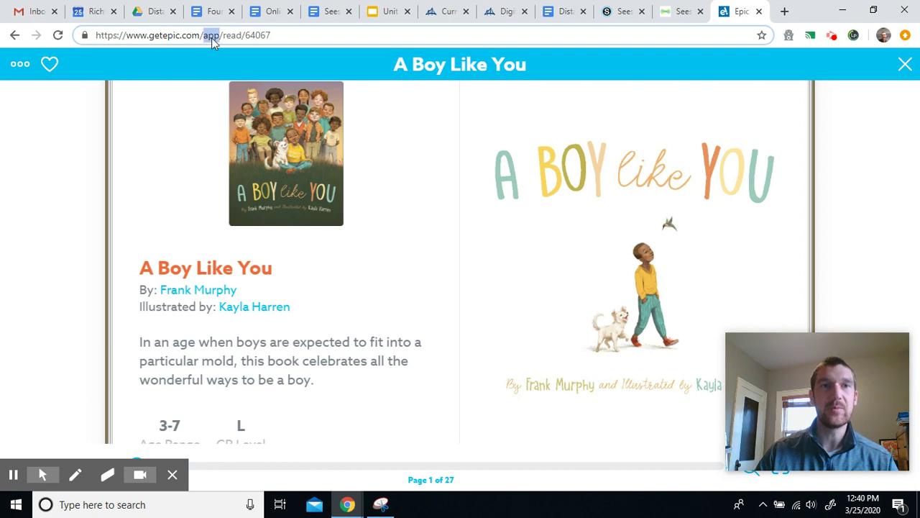
pyautogui.tripleClick(213, 36)
pyautogui.click(264, 35)
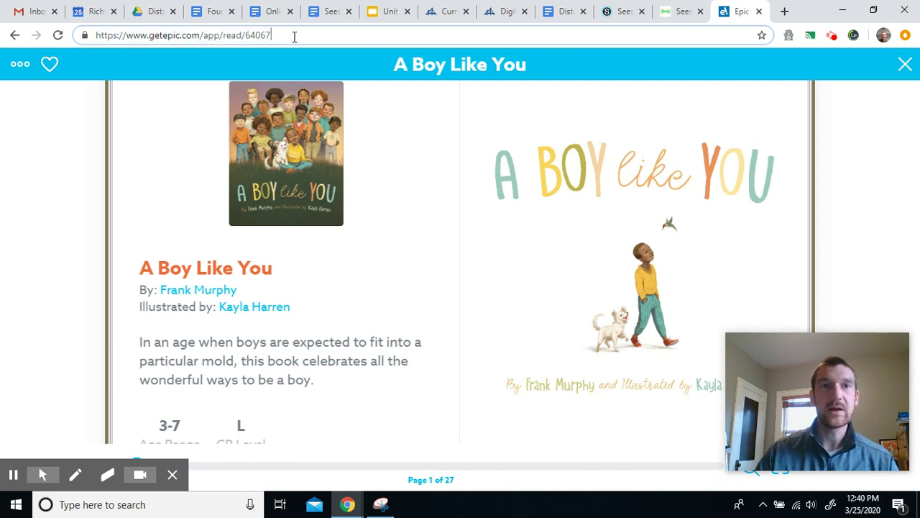
pyautogui.moveTo(279, 37); pyautogui.dragTo(74, 38)
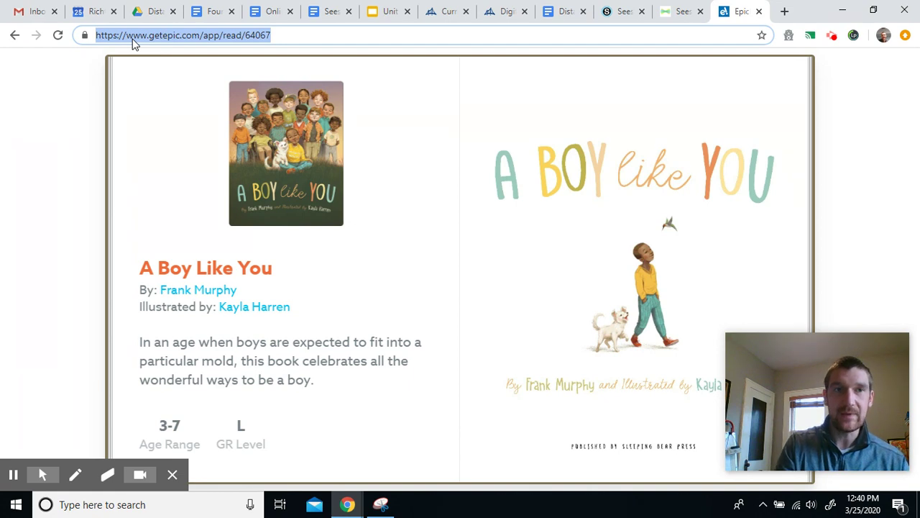
pyautogui.rightClick(133, 44)
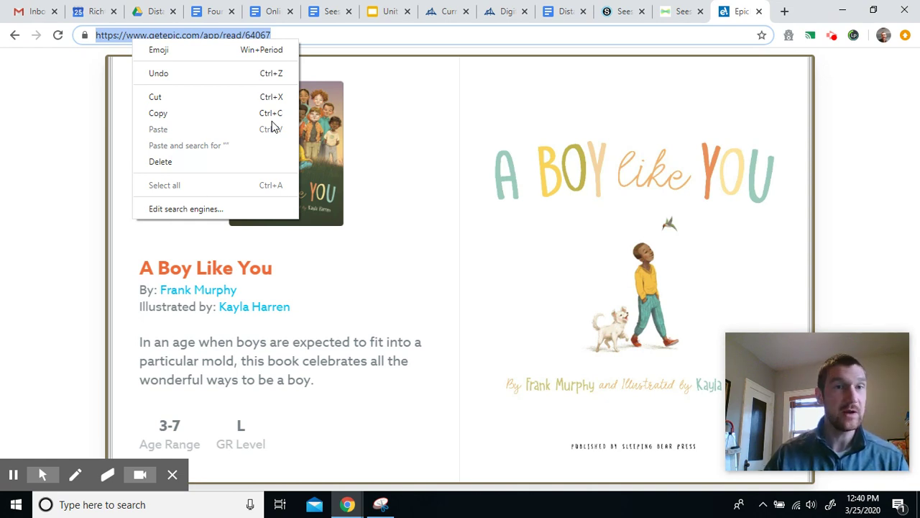
pyautogui.click(162, 115)
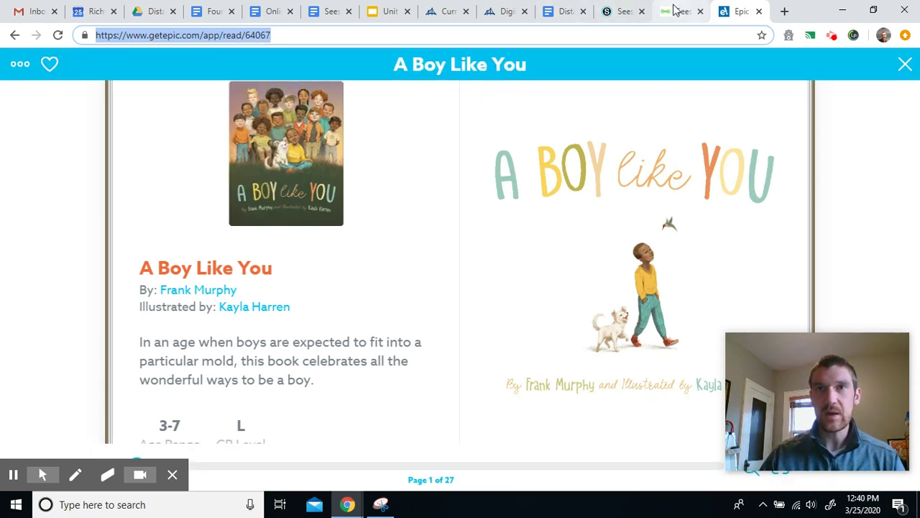
pyautogui.click(672, 10)
pyautogui.click(176, 122)
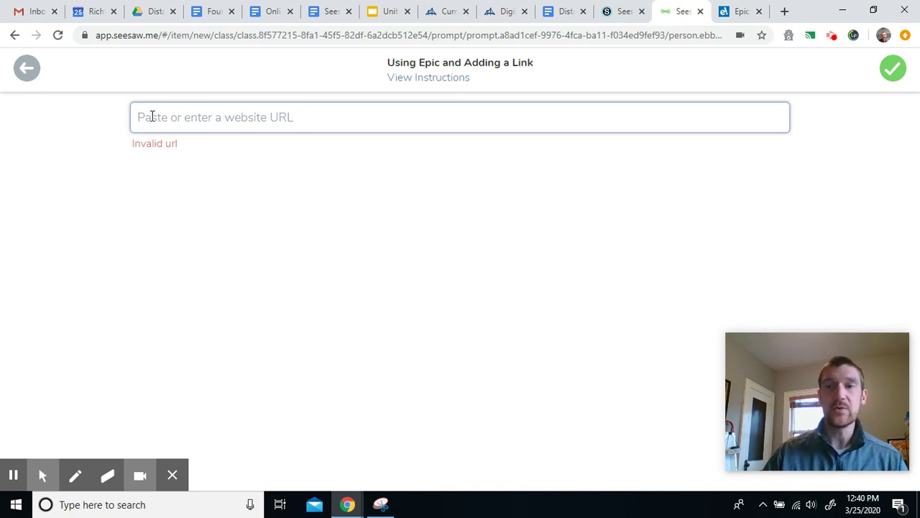
pyautogui.rightClick(152, 117)
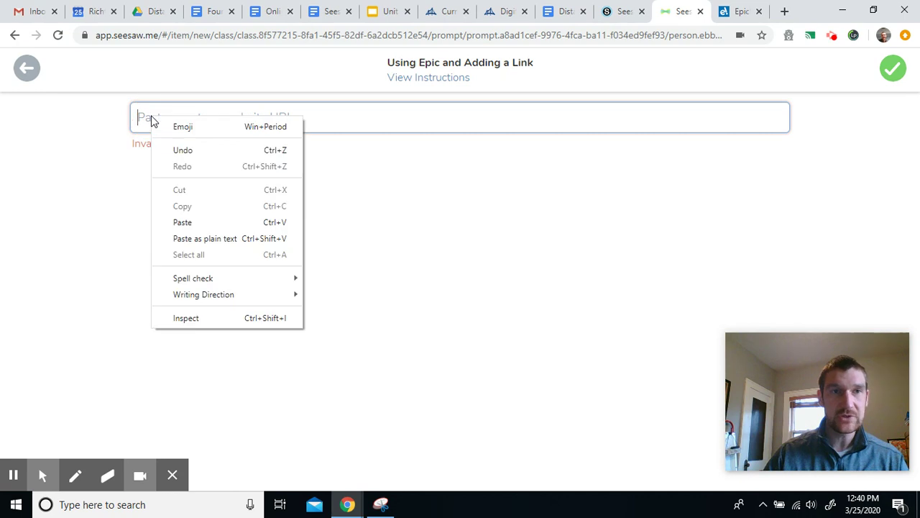
pyautogui.click(153, 117)
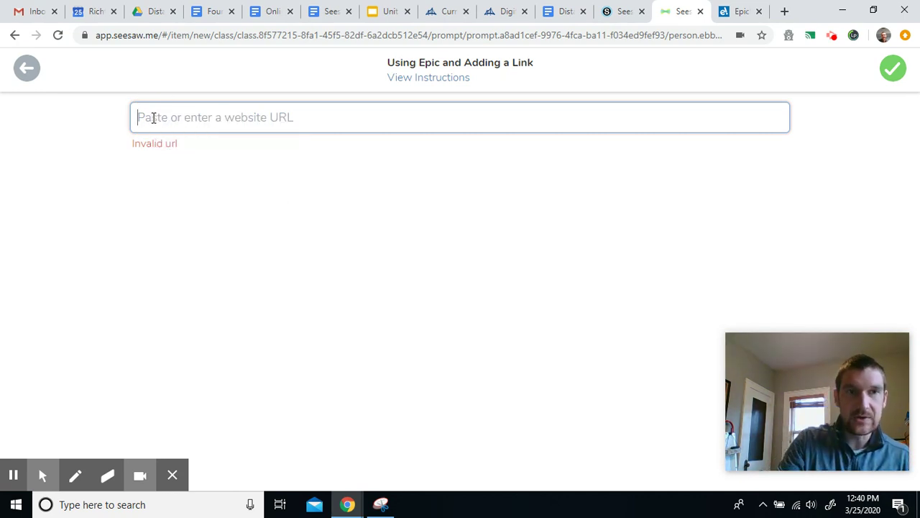
pyautogui.rightClick(153, 118)
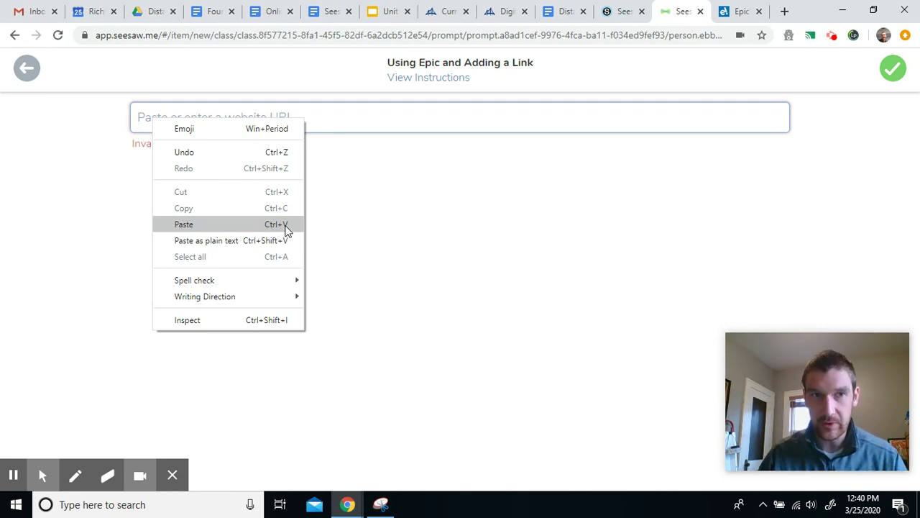
pyautogui.click(207, 226)
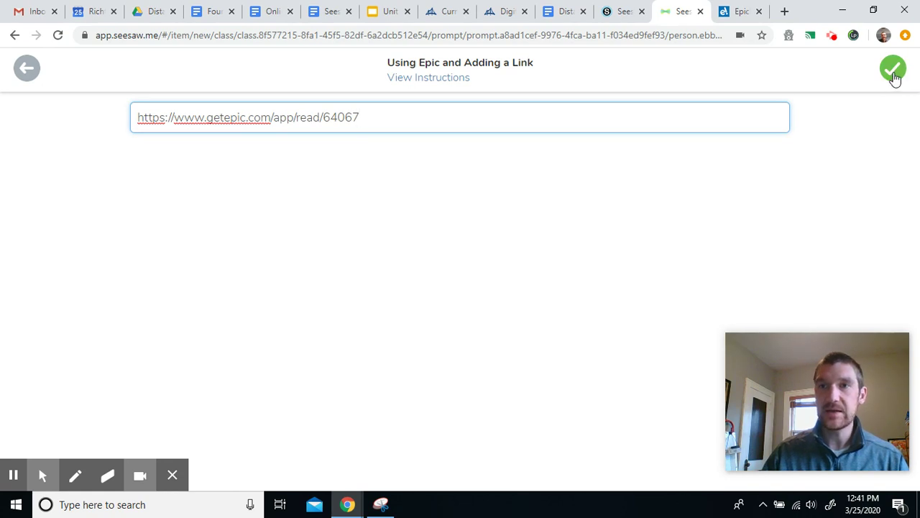
pyautogui.click(894, 75)
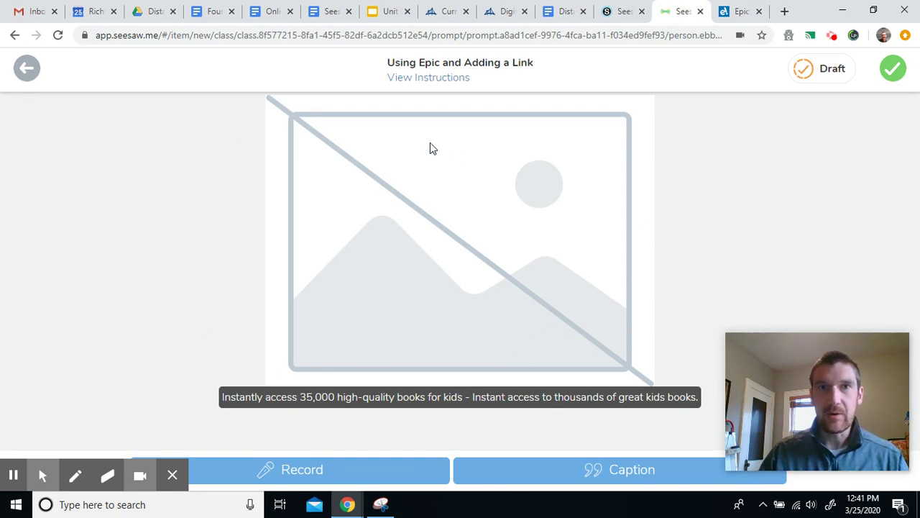
# Step: Post the link response to the Journal with Sample Student checked as its author
pyautogui.click(419, 78)
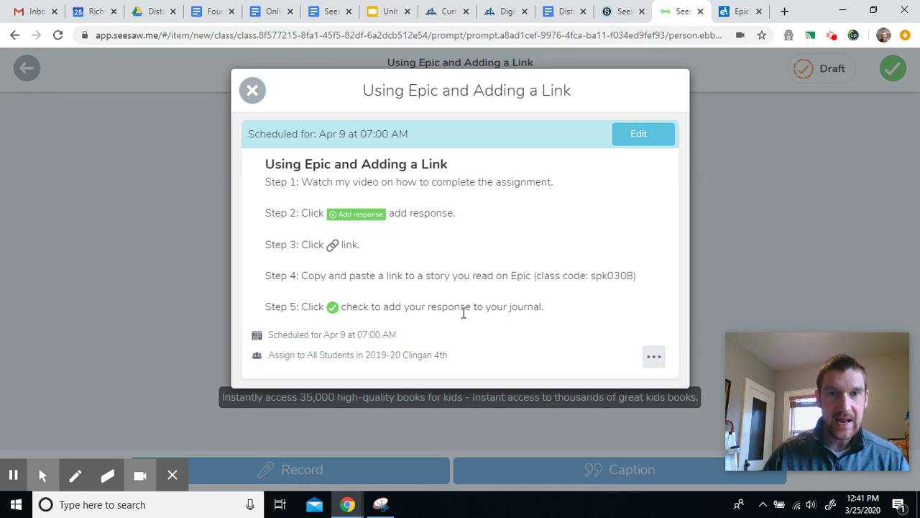
pyautogui.click(253, 90)
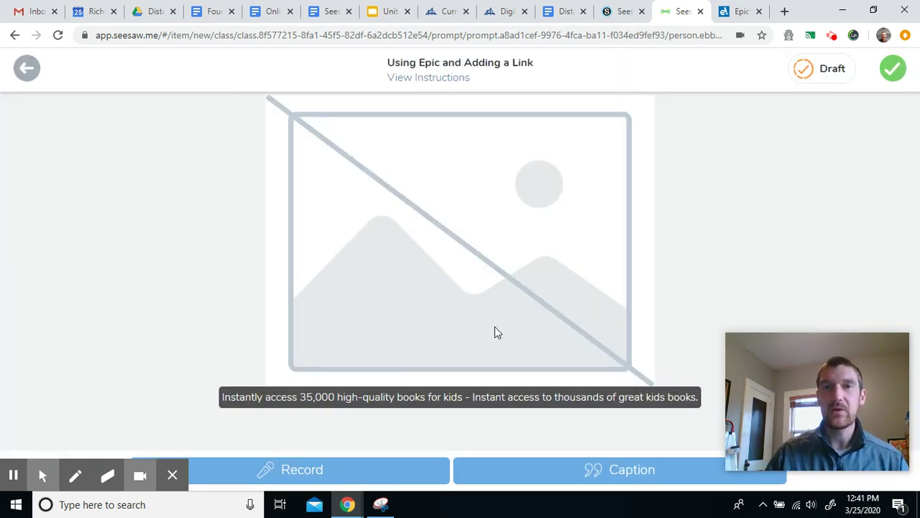
pyautogui.click(894, 68)
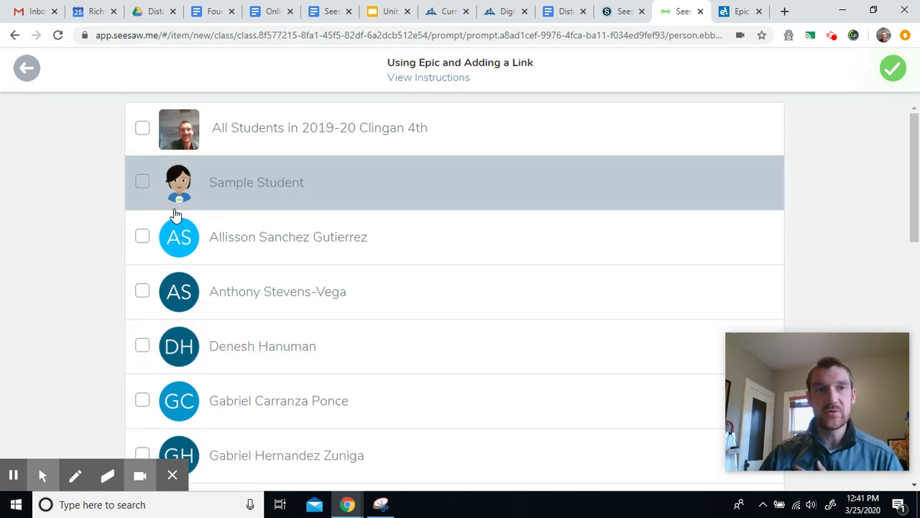
pyautogui.click(144, 184)
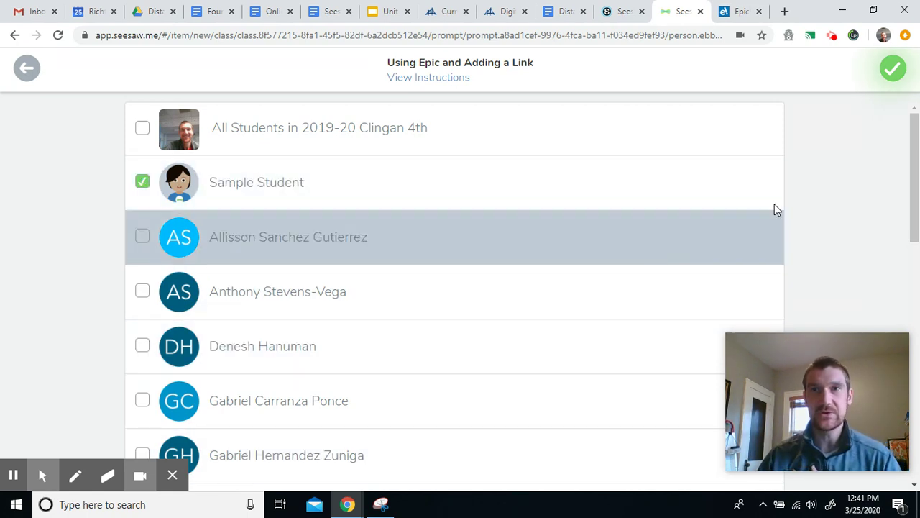
pyautogui.click(892, 70)
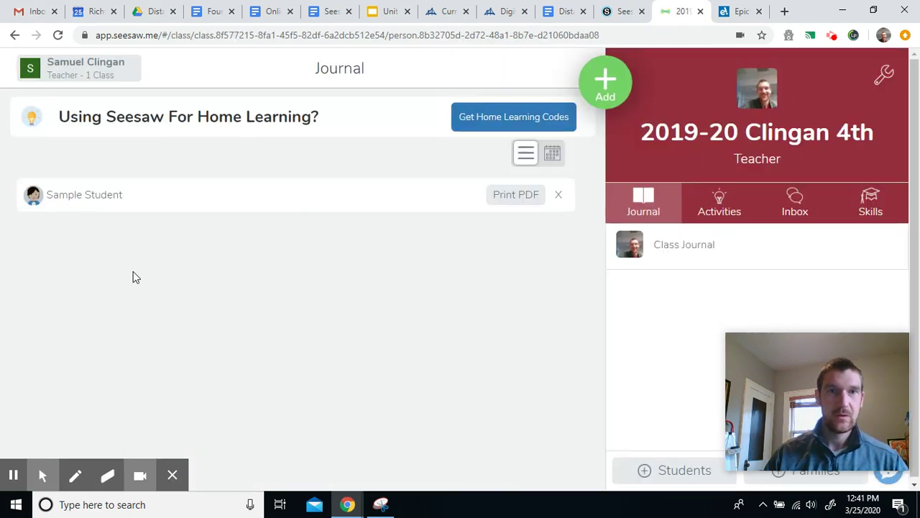
pyautogui.scroll(-1, 460, 300)
pyautogui.scroll(-2, 455, 300)
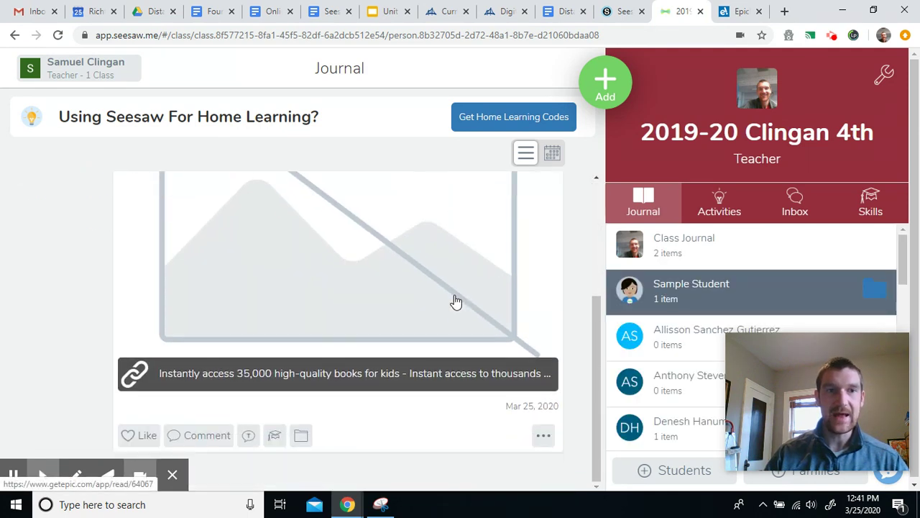
pyautogui.scroll(2, 460, 317)
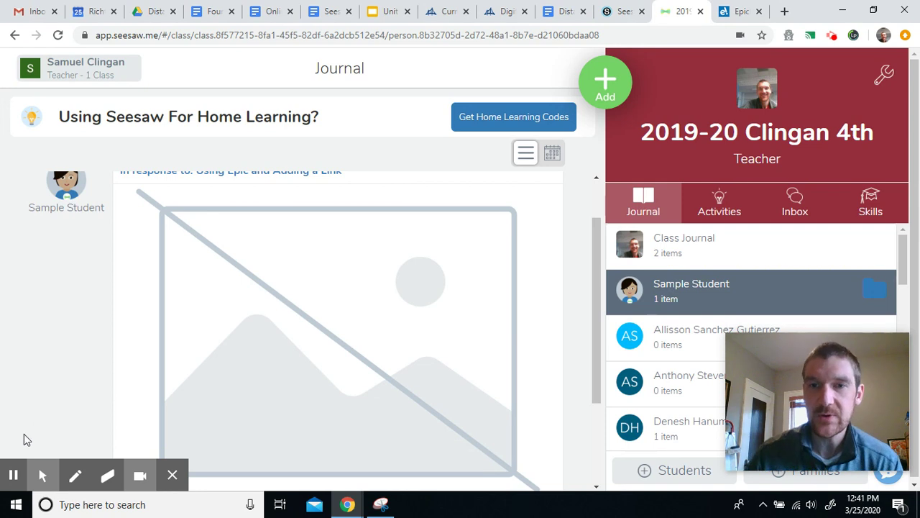
pyautogui.moveTo(23, 433)
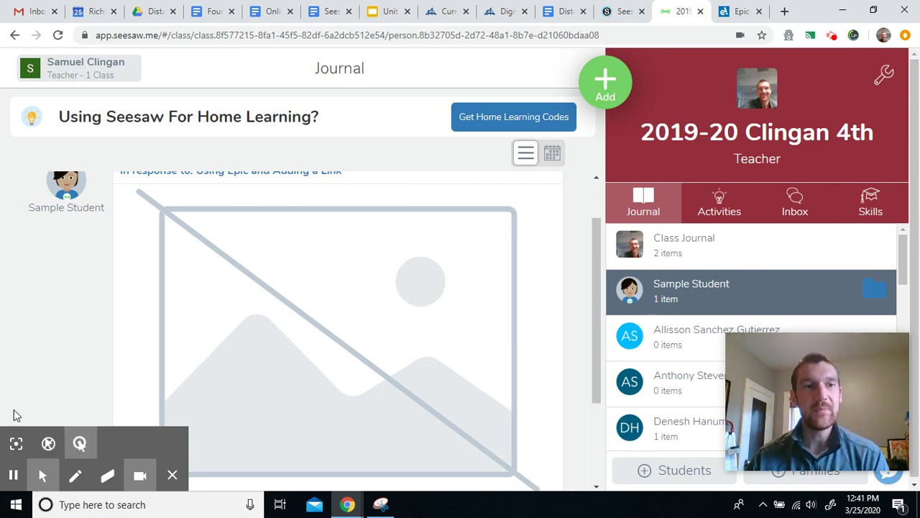